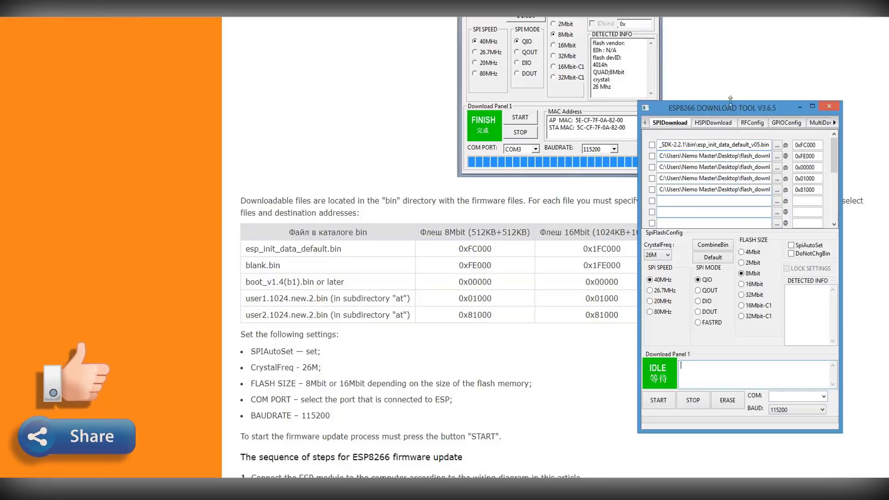
# - Set the download tool's serial port to COM4 and check it under Ports (COM & LPT) in Device Manager
pyautogui.click(825, 396)
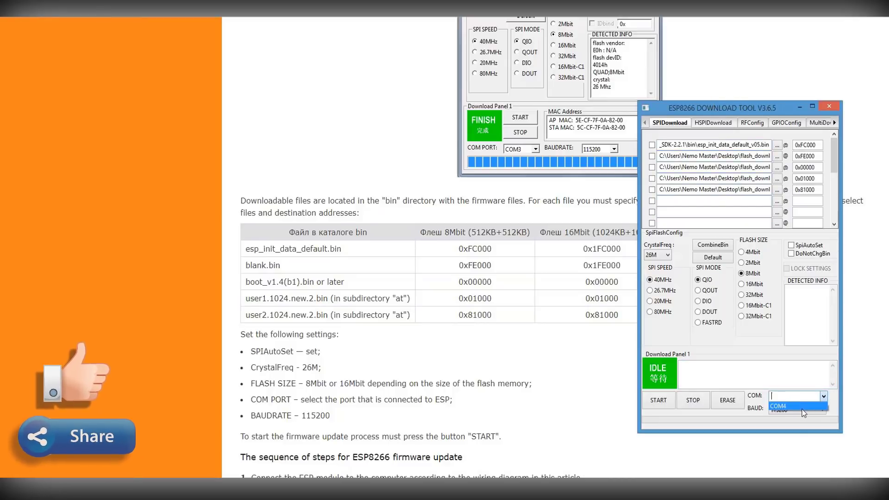
pyautogui.click(804, 406)
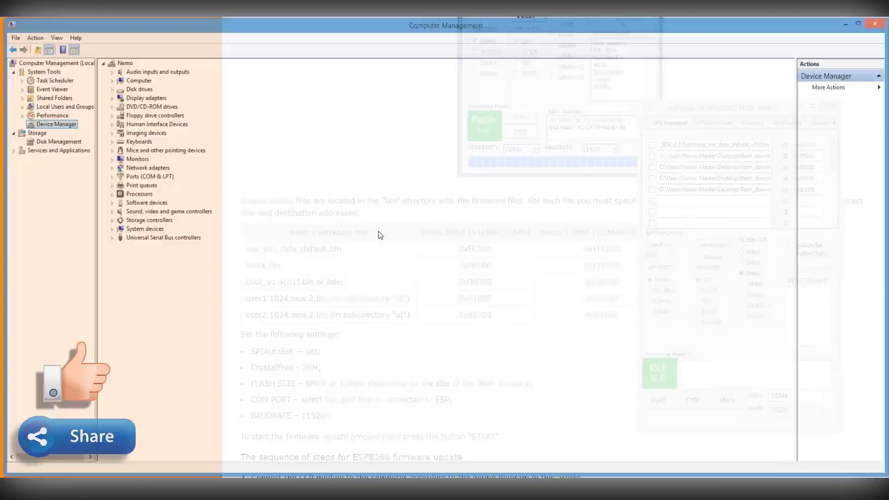
pyautogui.doubleClick(126, 176)
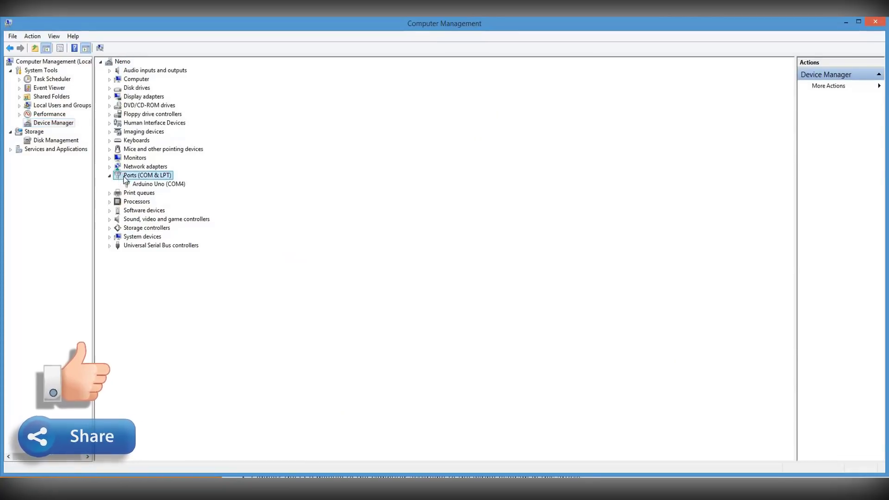
pyautogui.click(153, 185)
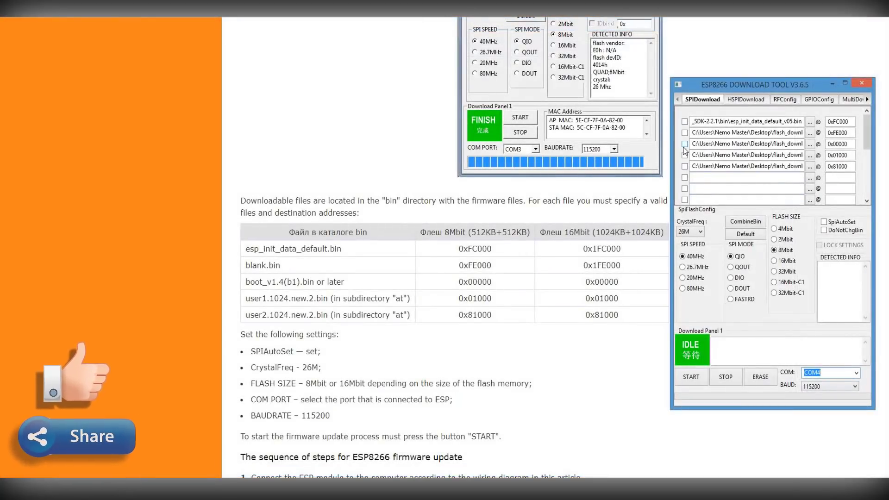
# - Start a download with no firmware files enabled, and inspect the chip's MAC addresses, flash device ID, flash size and crystal frequency
pyautogui.click(691, 377)
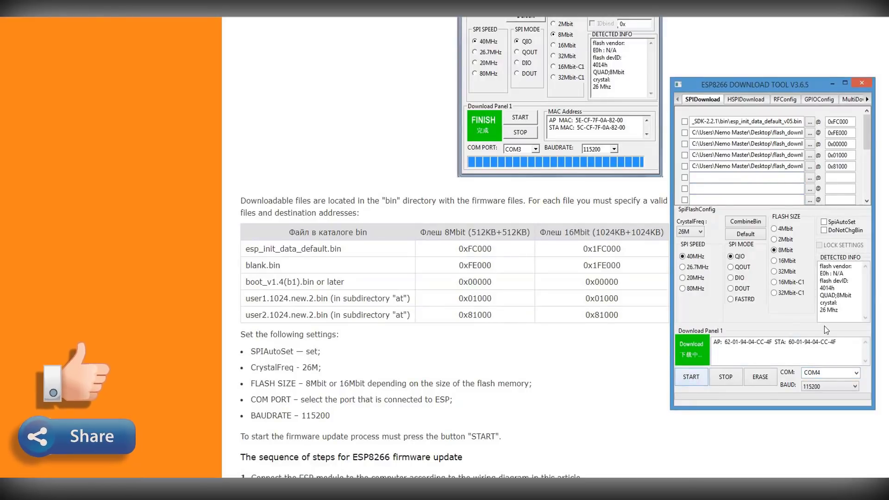
pyautogui.moveTo(836, 339); pyautogui.dragTo(723, 342)
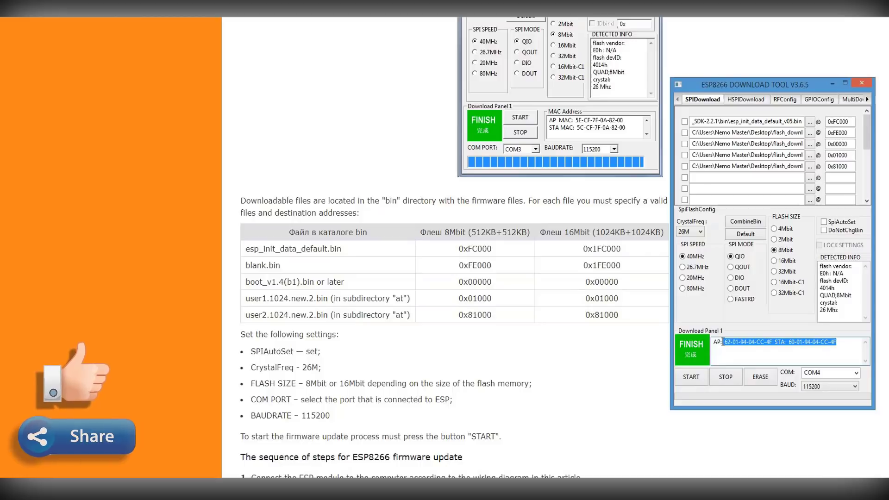
pyautogui.click(762, 342)
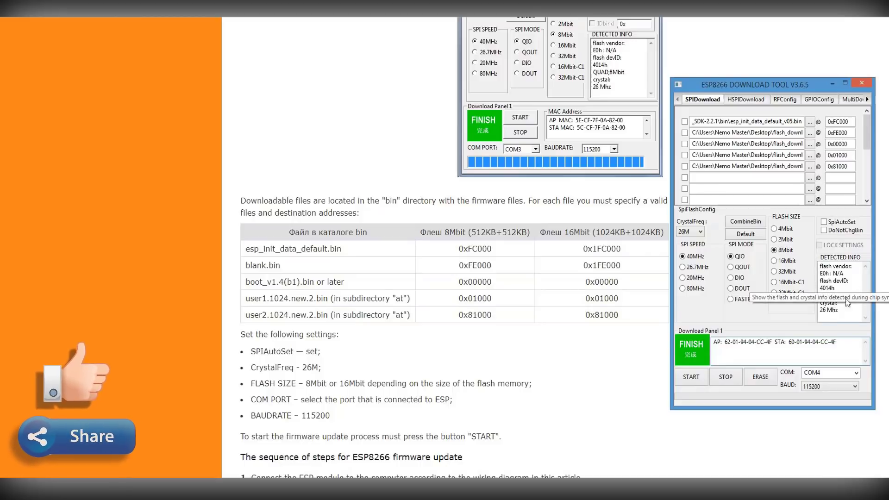
pyautogui.moveTo(838, 295); pyautogui.dragTo(850, 295)
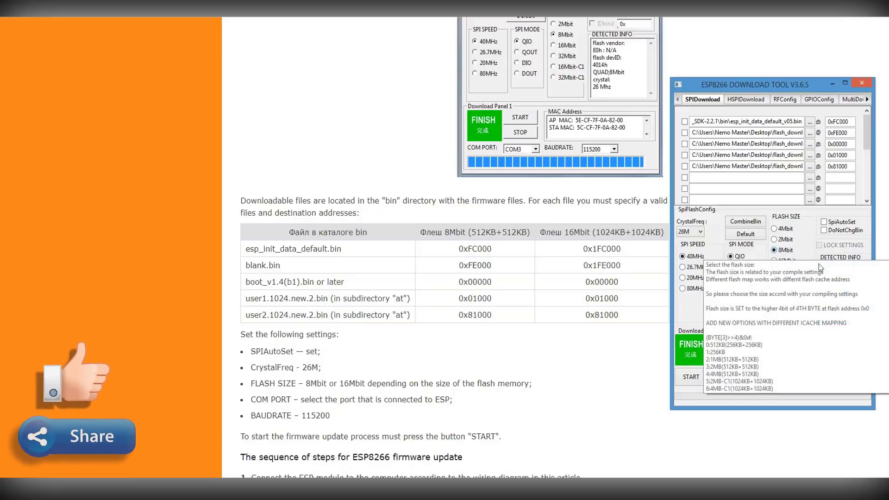
pyautogui.moveTo(839, 310); pyautogui.dragTo(820, 310)
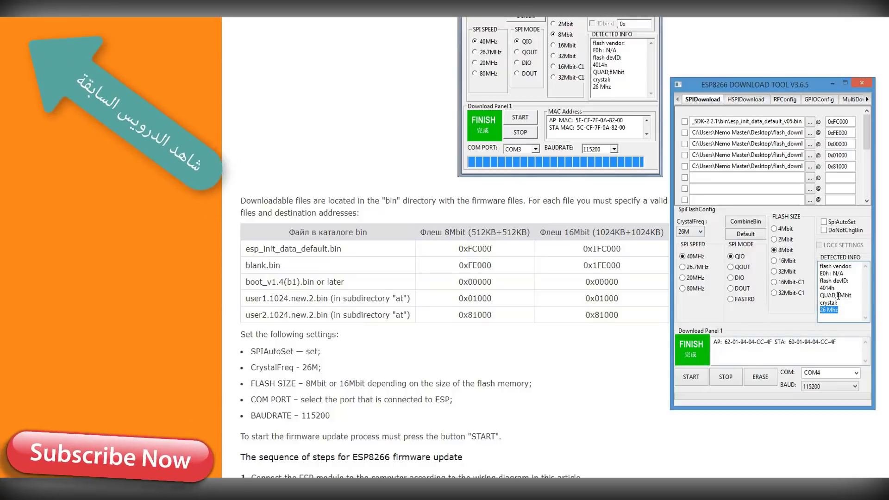
pyautogui.moveTo(820, 281); pyautogui.dragTo(849, 281)
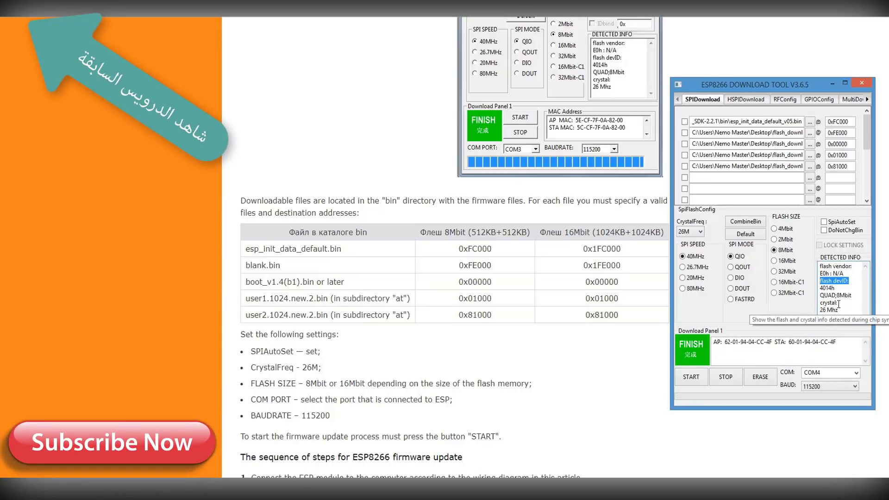
pyautogui.click(839, 295)
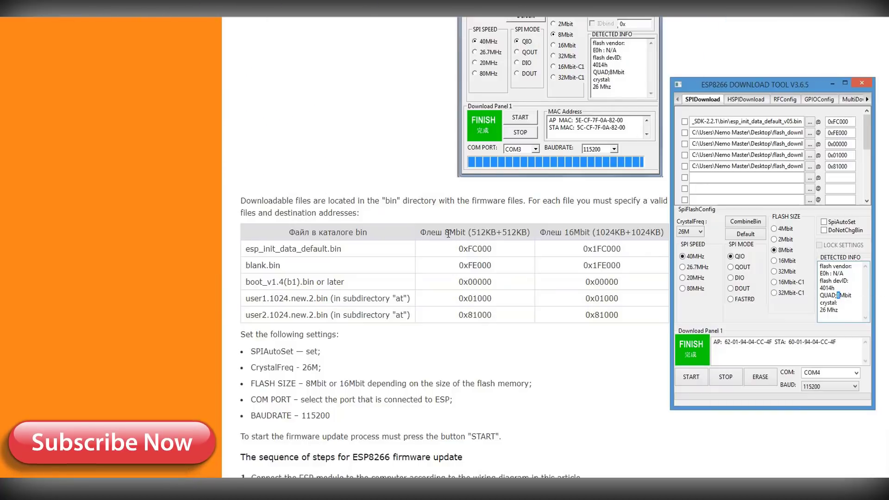
# - Close the download tool, relaunch flash_download_tools_v3.6.5 with the ESP8266 DownloadTool, and place it beside the instructions page
pyautogui.click(864, 84)
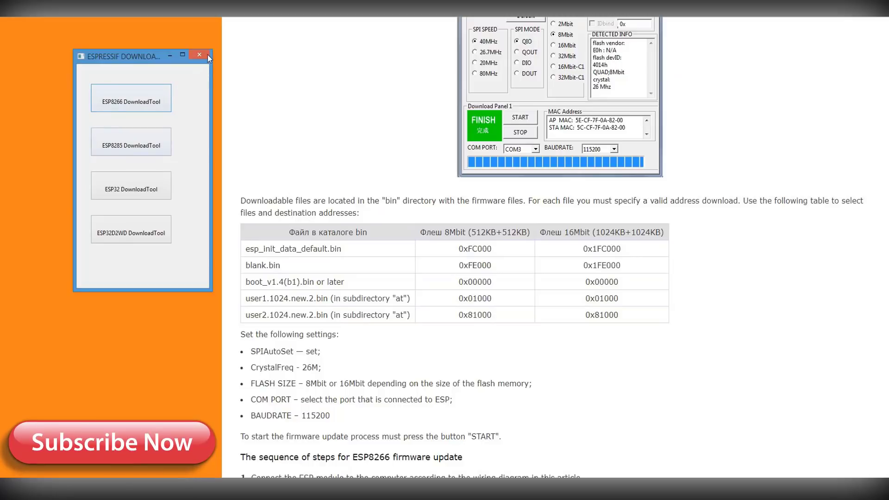
pyautogui.click(199, 55)
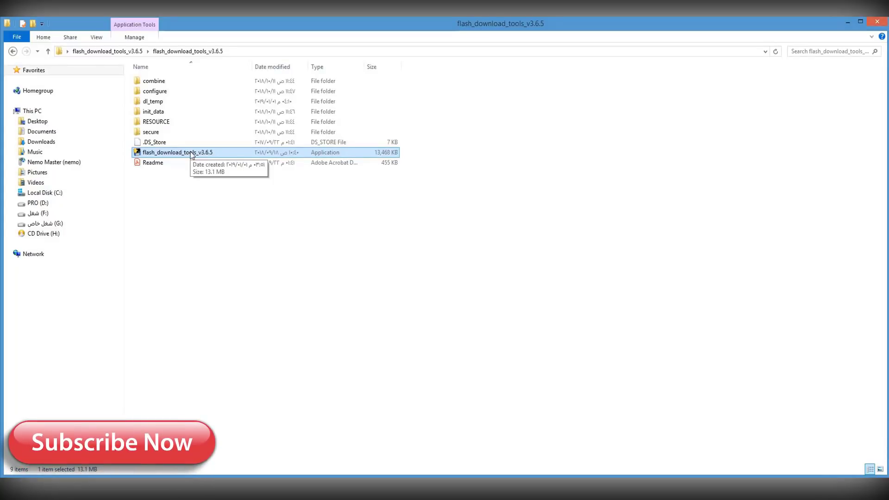
pyautogui.doubleClick(191, 153)
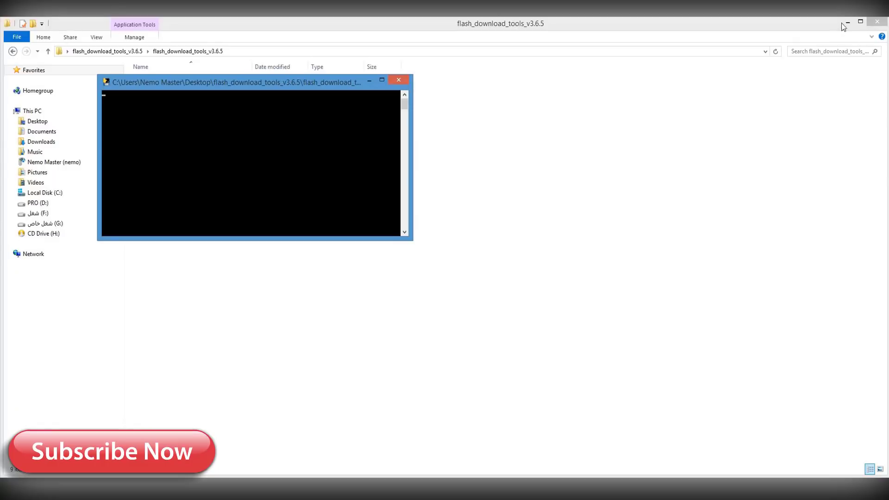
pyautogui.click(845, 22)
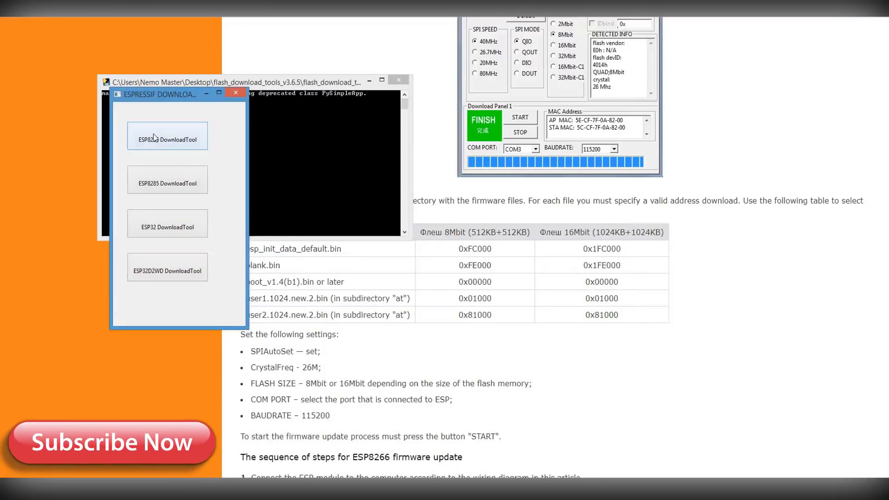
pyautogui.click(179, 148)
pyautogui.moveTo(148, 7); pyautogui.dragTo(771, 105)
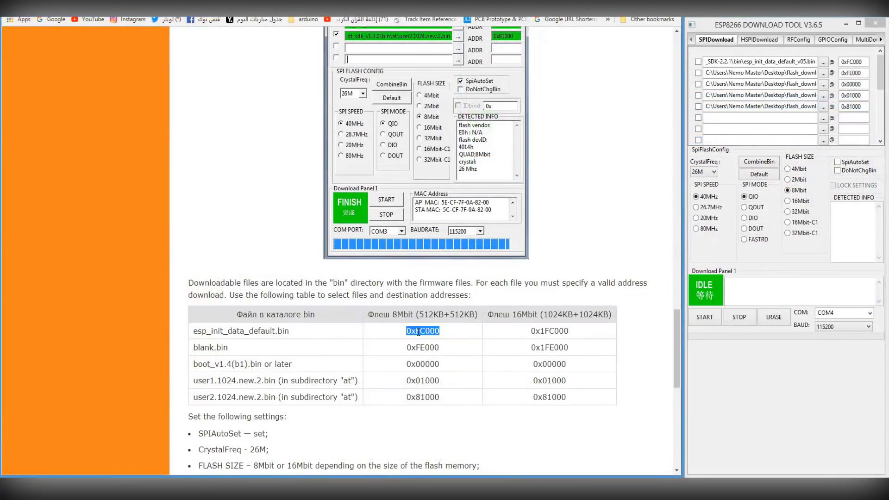
# - Copy the 8Mbit address 0xFC000 for esp_init_data_default.bin from the table into the first row's address, and check the user1 address
pyautogui.doubleClick(422, 331)
pyautogui.rightClick(419, 331)
pyautogui.click(435, 340)
pyautogui.doubleClick(849, 61)
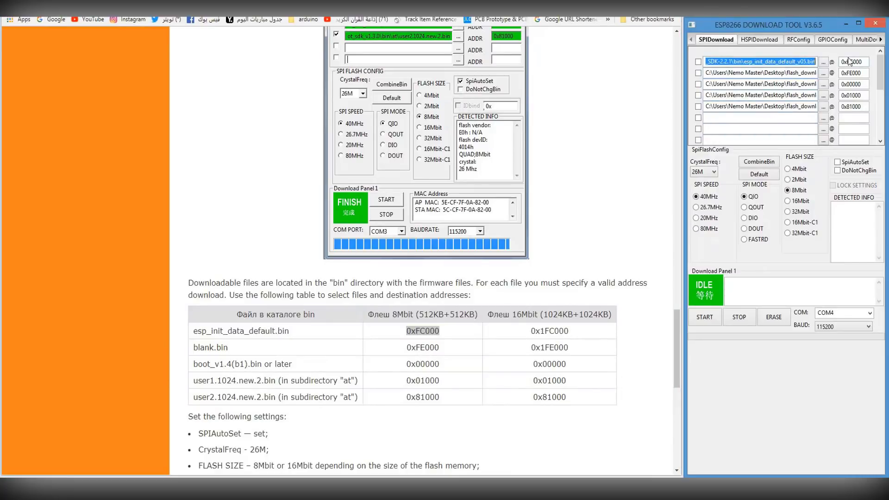
pyautogui.rightClick(850, 61)
pyautogui.click(793, 96)
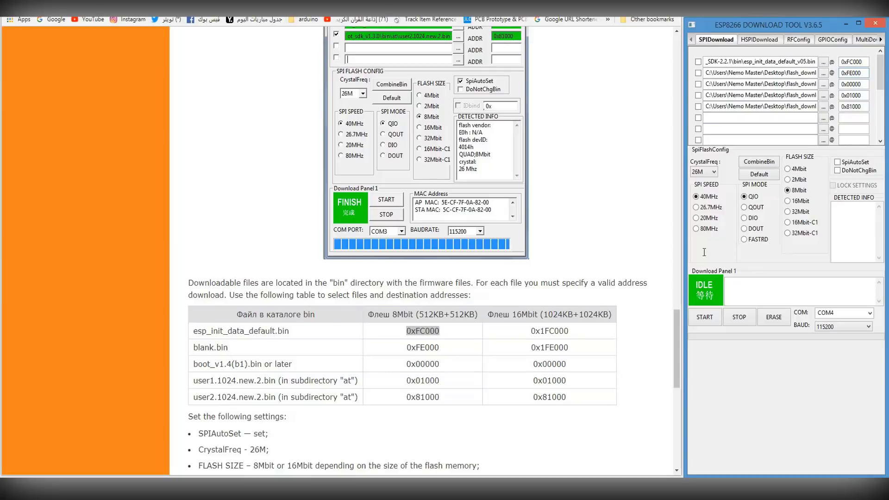
pyautogui.click(408, 381)
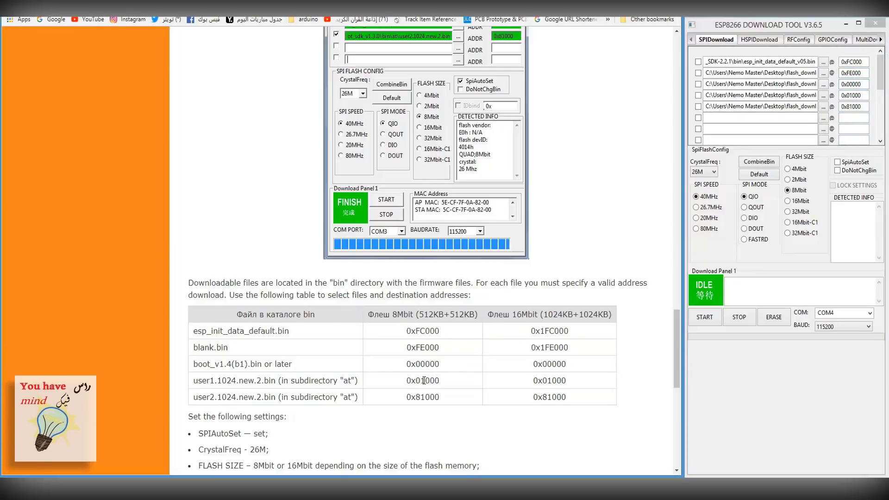
pyautogui.doubleClick(407, 381)
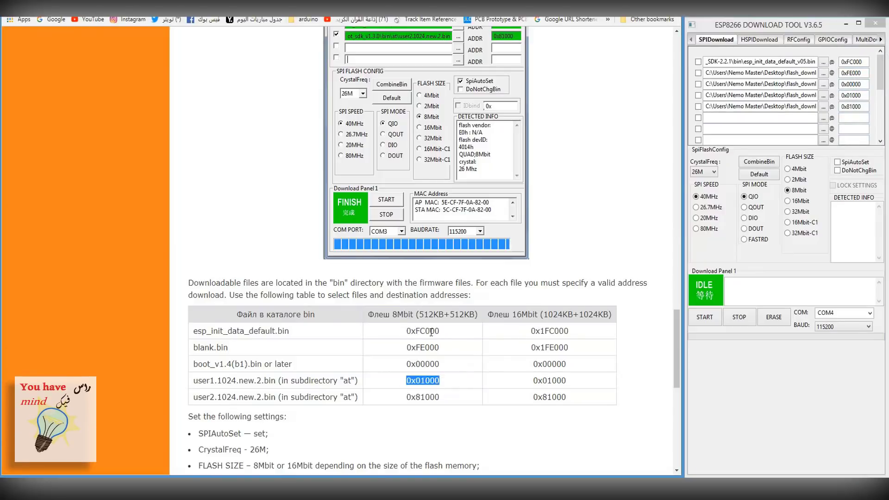
# - Load esp_init_data_default_v05.bin from the ESP8266_NONOS_SDK-3.0 bin folder into the 0xFC000 row and enable that row
pyautogui.click(825, 64)
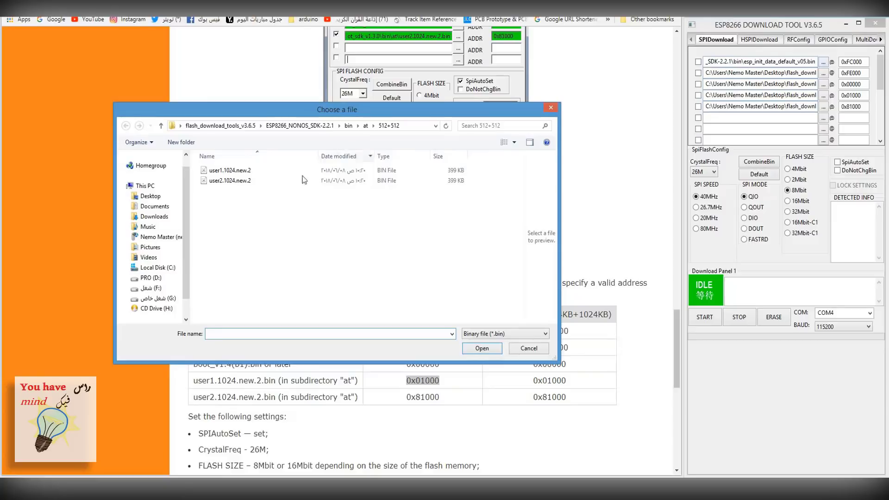
pyautogui.click(161, 126)
pyautogui.click(161, 126)
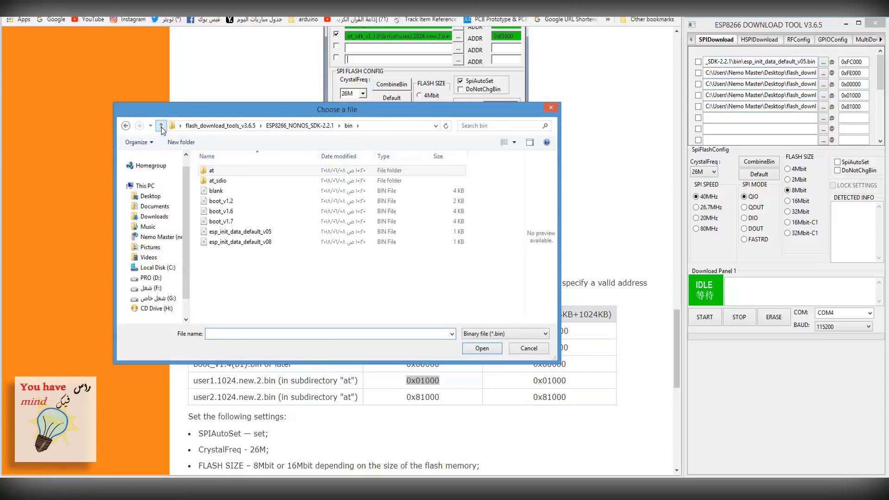
pyautogui.click(161, 126)
pyautogui.click(161, 126)
pyautogui.click(258, 181)
pyautogui.doubleClick(258, 184)
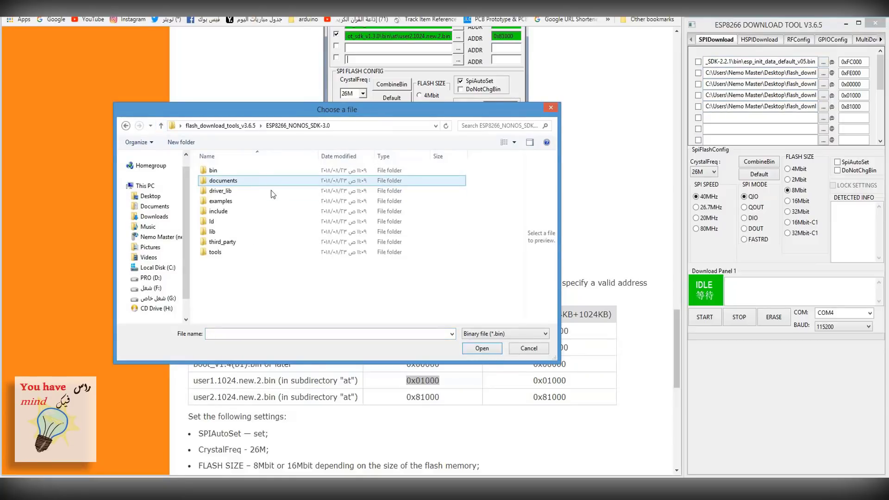
pyautogui.doubleClick(213, 175)
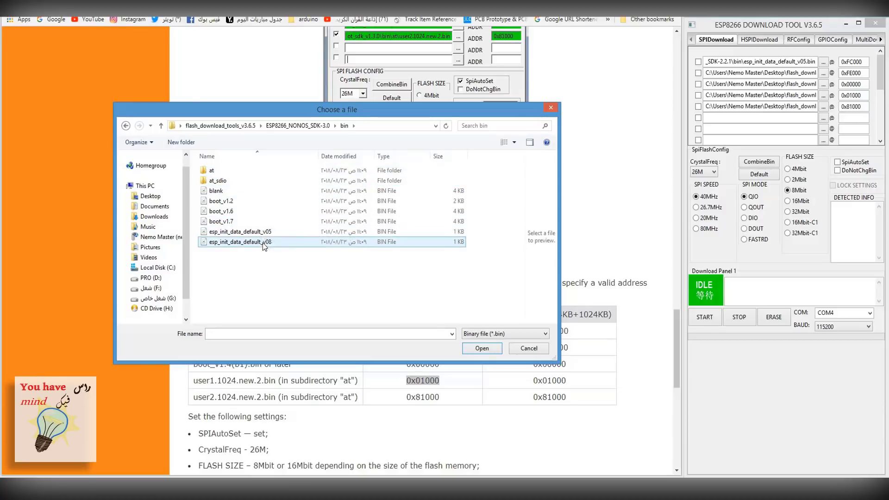
pyautogui.moveTo(413, 108); pyautogui.dragTo(456, 40)
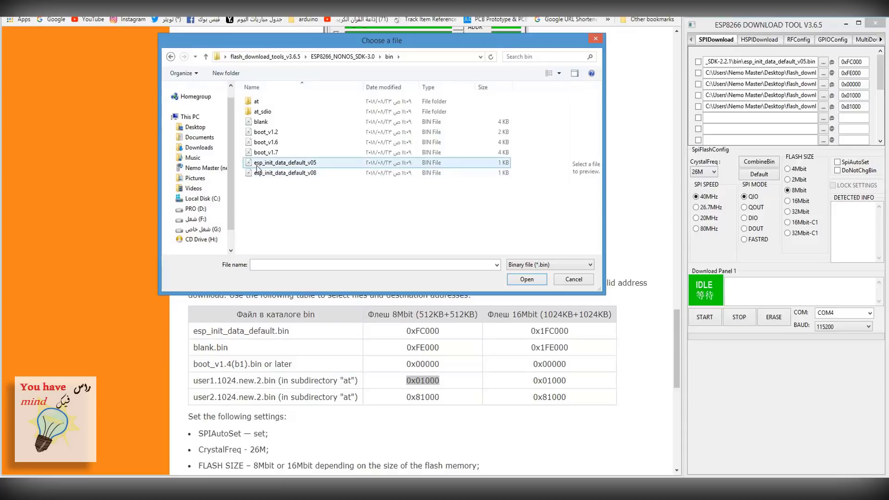
pyautogui.doubleClick(304, 163)
pyautogui.click(698, 62)
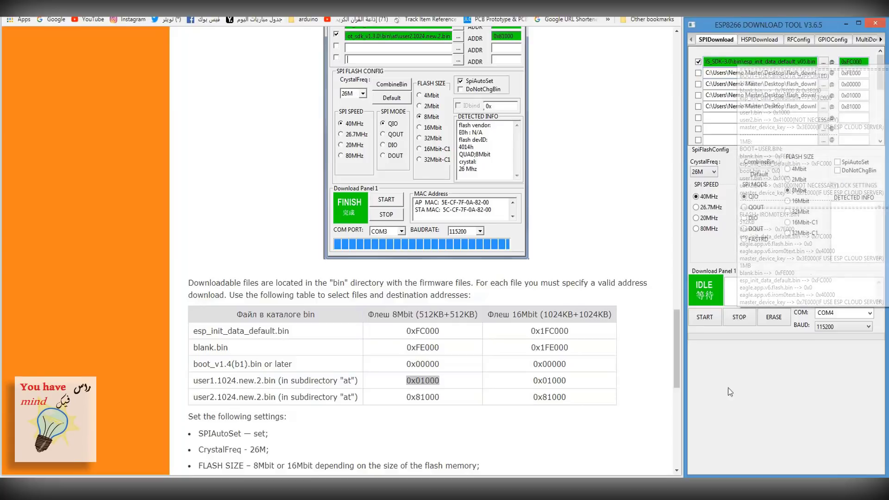
# - Load blank.bin into the 0xFE000 row and boot_v1.7.bin into the 0x00000 row, enabling both rows
pyautogui.click(824, 73)
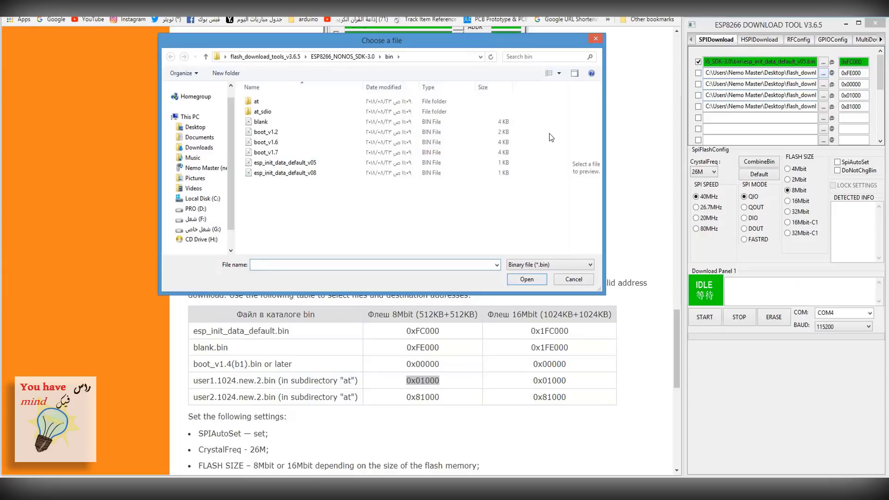
pyautogui.doubleClick(266, 122)
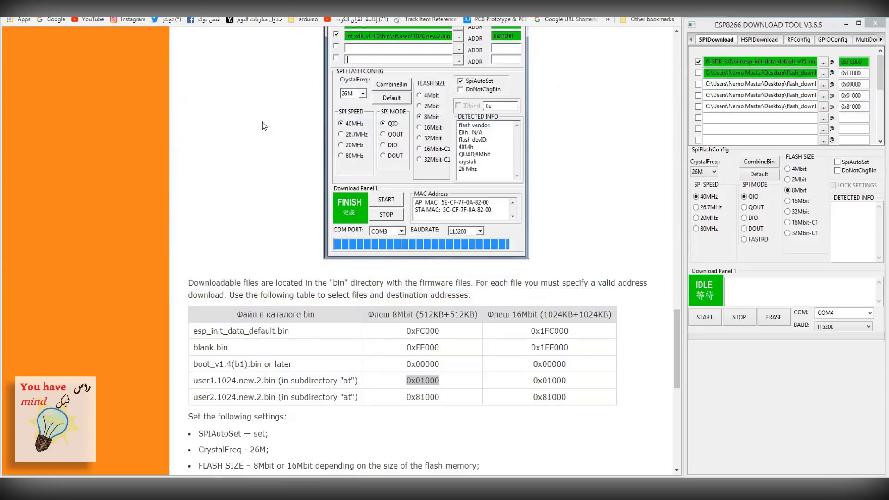
pyautogui.click(699, 73)
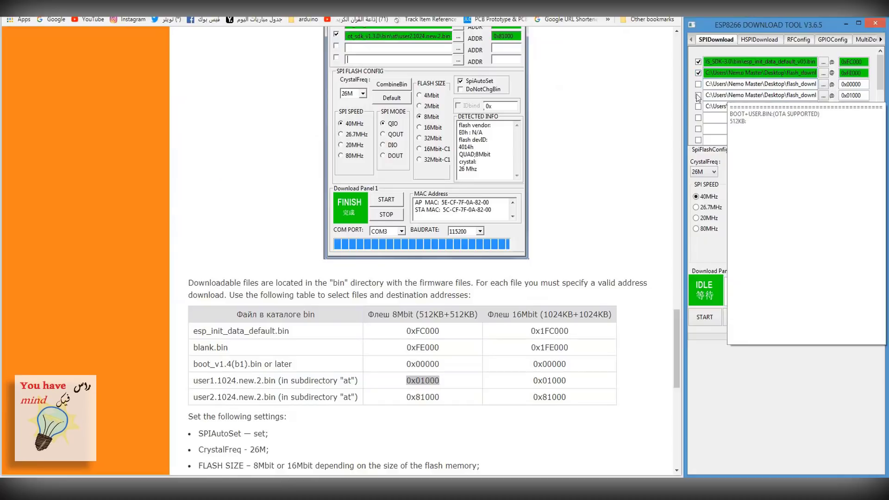
pyautogui.click(824, 86)
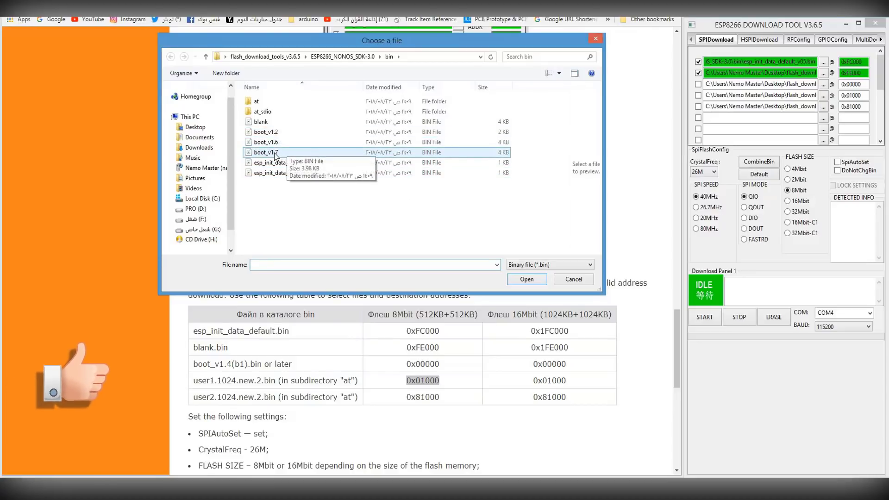
pyautogui.doubleClick(266, 152)
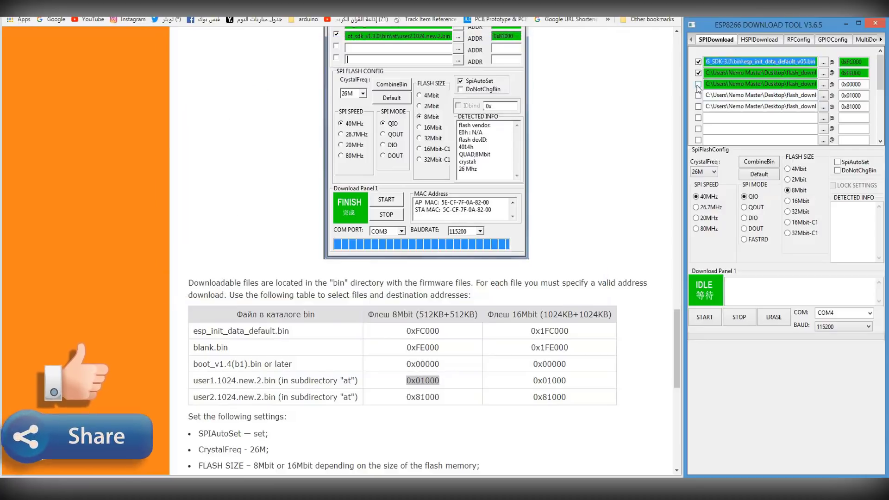
# - Look through the bin\at folder of ESP8266_NONOS_SDK-3.0 for an 8Mbit user1 file for the 0x01000 row
pyautogui.click(824, 96)
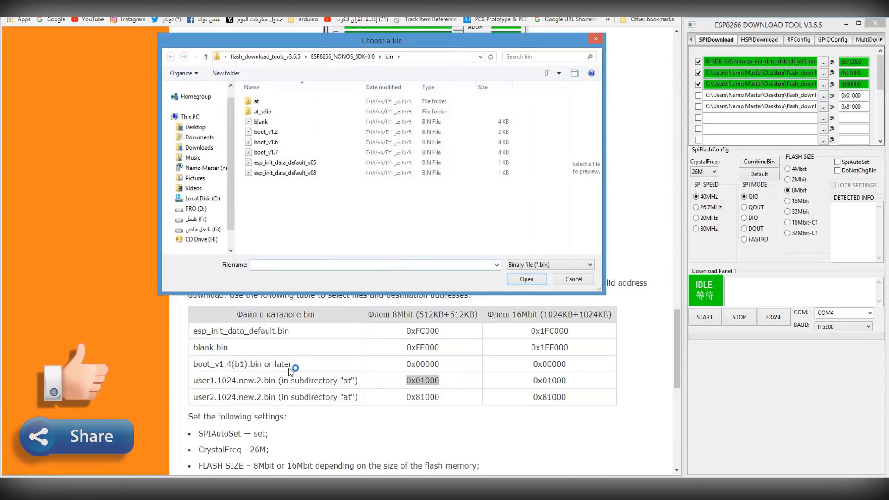
pyautogui.doubleClick(272, 103)
pyautogui.doubleClick(271, 102)
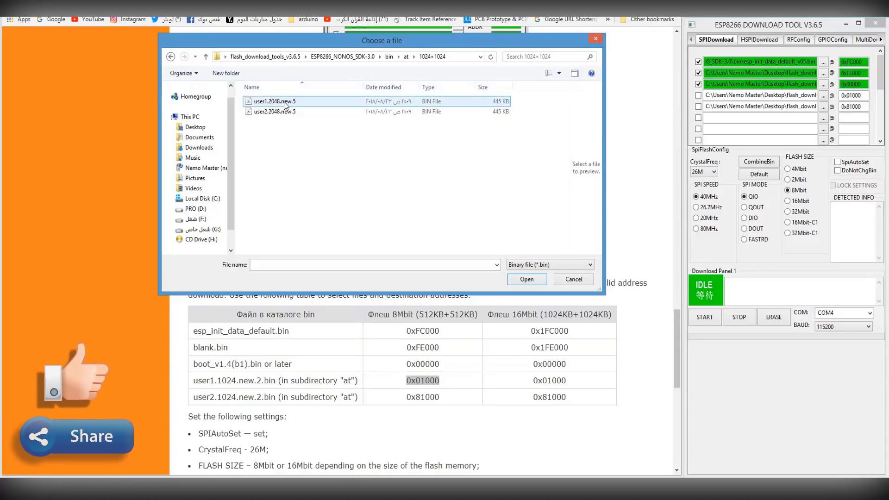
pyautogui.click(207, 57)
pyautogui.click(207, 57)
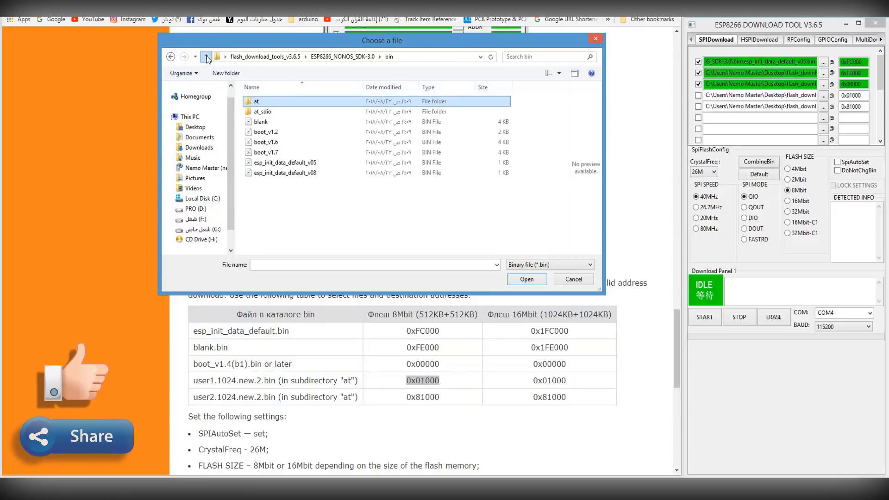
pyautogui.click(207, 57)
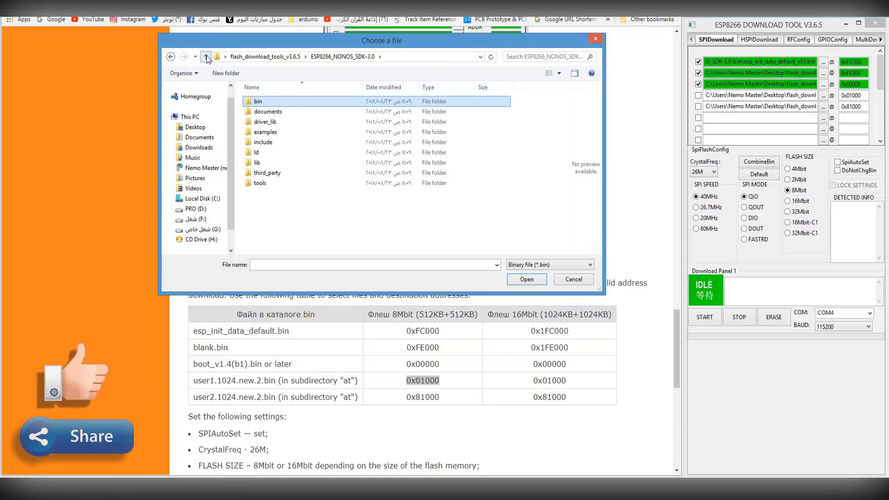
pyautogui.doubleClick(250, 102)
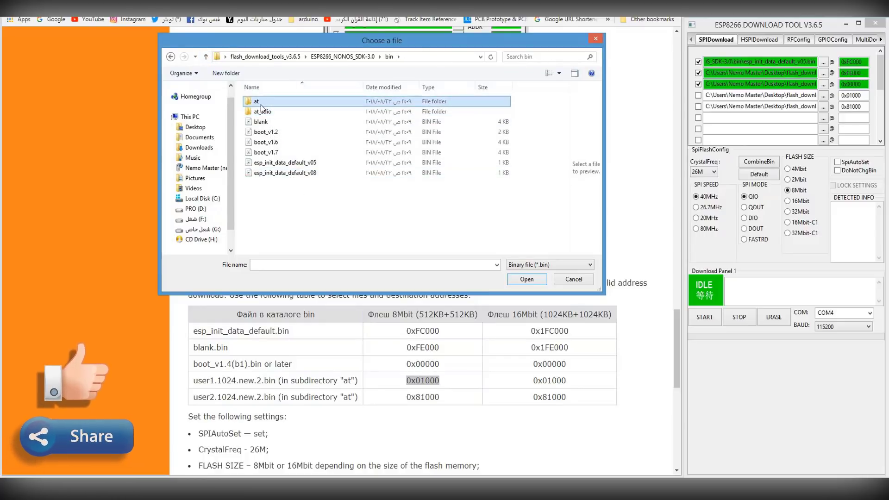
pyautogui.doubleClick(257, 102)
pyautogui.click(206, 57)
pyautogui.click(206, 57)
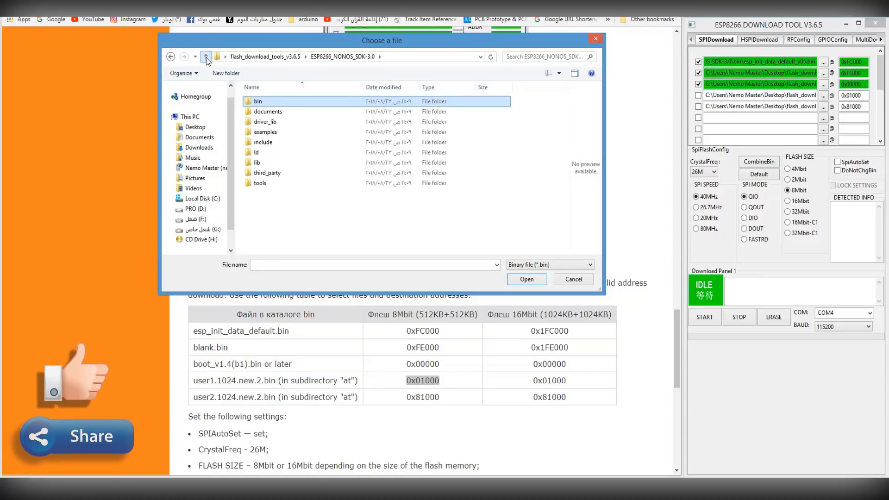
pyautogui.click(206, 56)
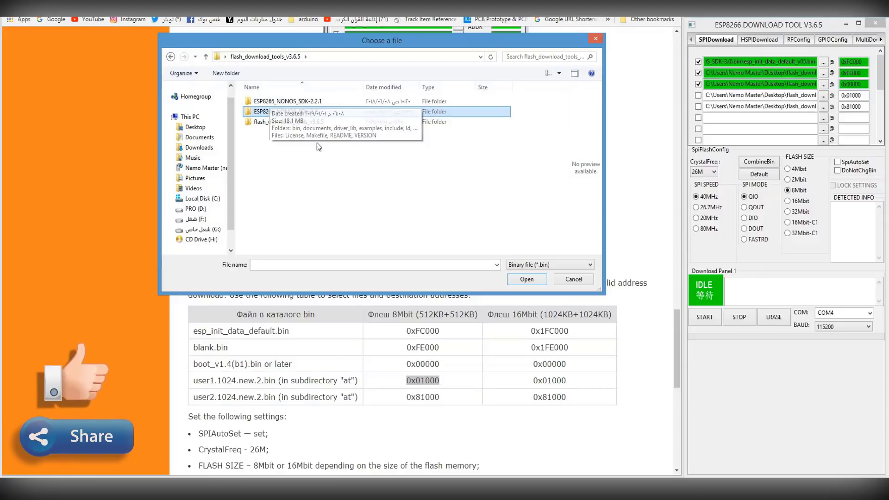
# - Load esp_init_data_default_v08.bin, blank.bin and boot_v1.7.bin from the ESP8266_NONOS_SDK-2.2.1 bin folder into the first three rows and enable them
pyautogui.click(289, 104)
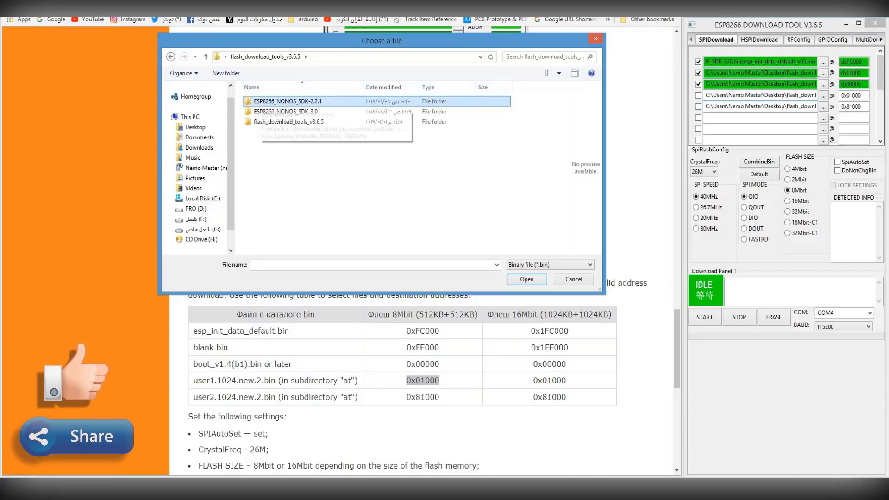
pyautogui.doubleClick(291, 101)
pyautogui.doubleClick(291, 101)
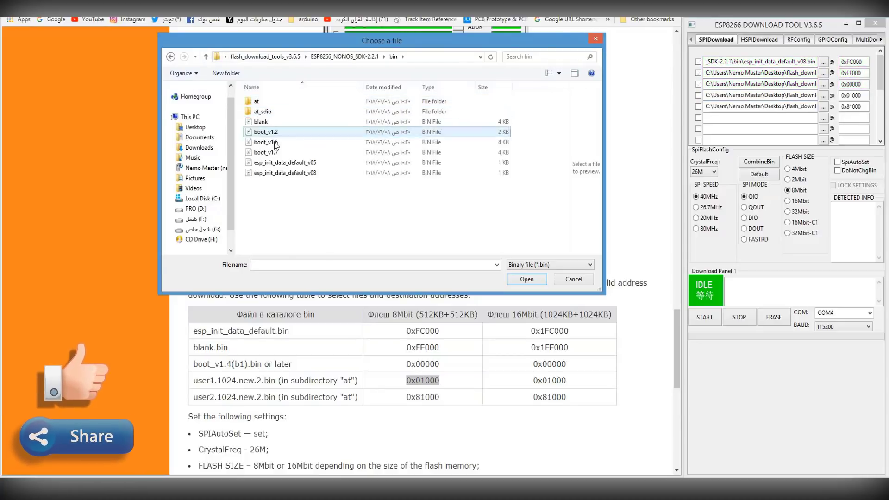
pyautogui.doubleClick(370, 163)
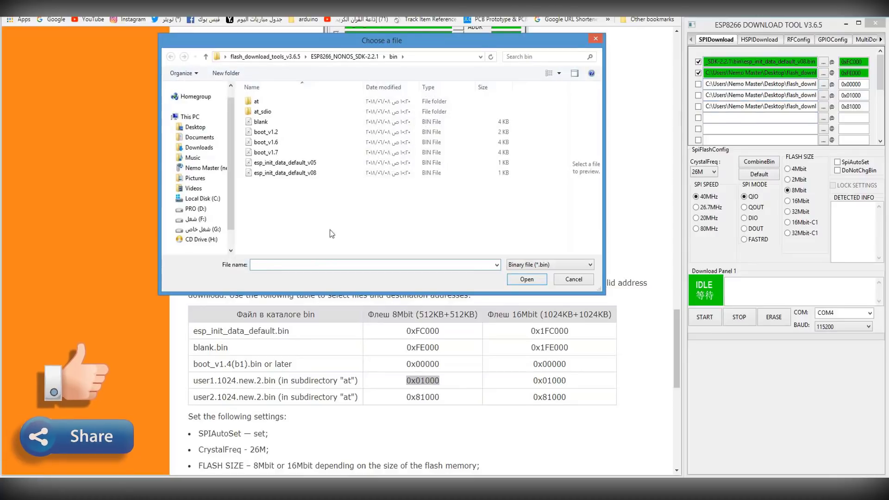
pyautogui.doubleClick(266, 152)
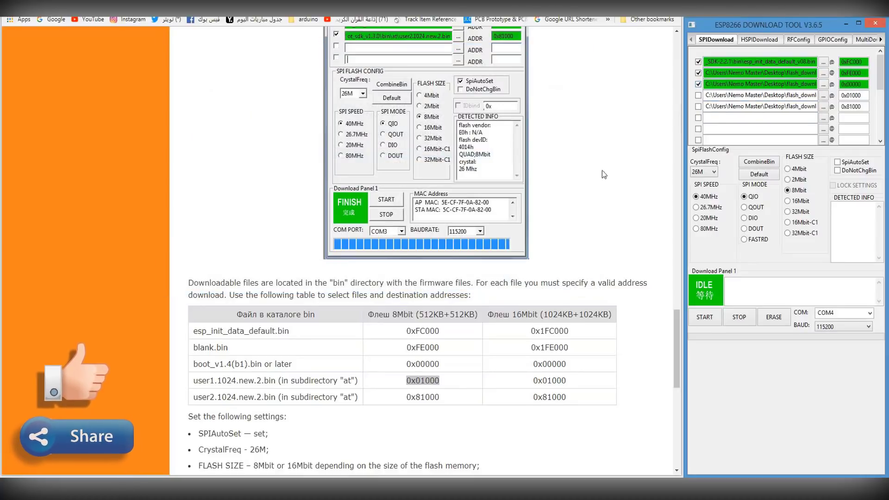
# - Load the user1 and user2 files from the SDK-2.2.1 bin\at\512+512 folder into the 0x01000 and 0x81000 rows, enabling both
pyautogui.click(824, 95)
pyautogui.doubleClick(264, 101)
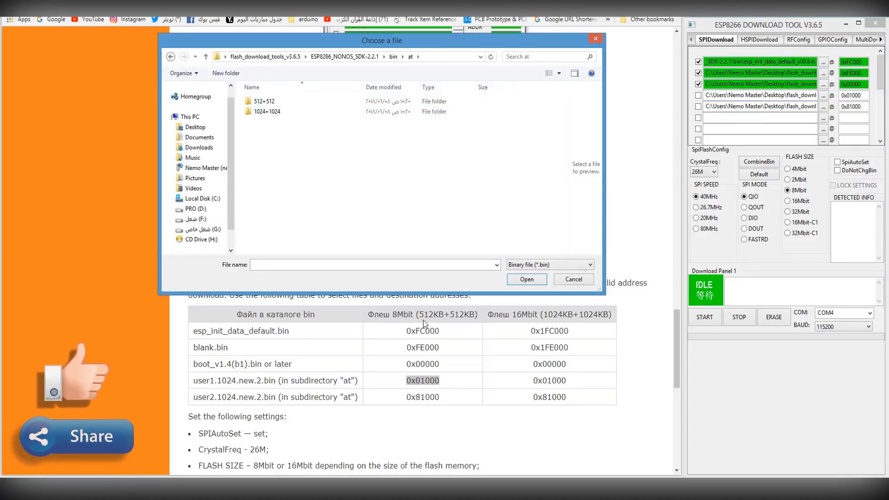
pyautogui.doubleClick(264, 101)
pyautogui.doubleClick(273, 101)
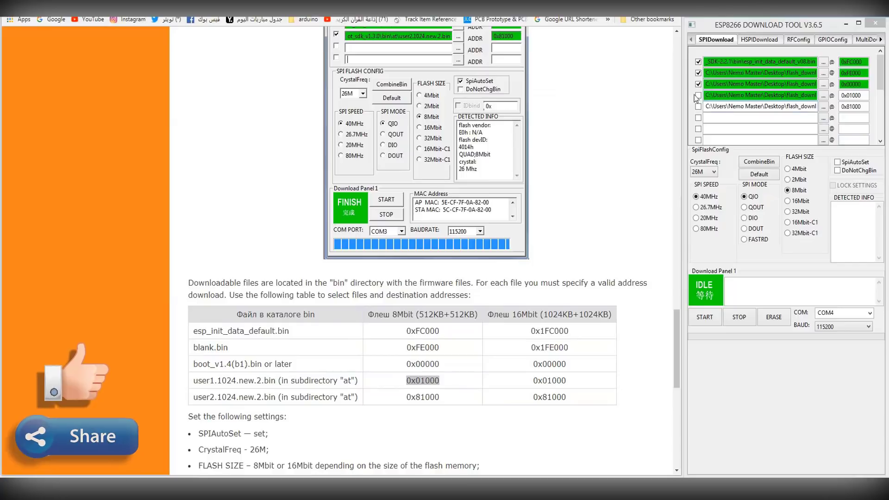
pyautogui.click(824, 107)
pyautogui.doubleClick(273, 111)
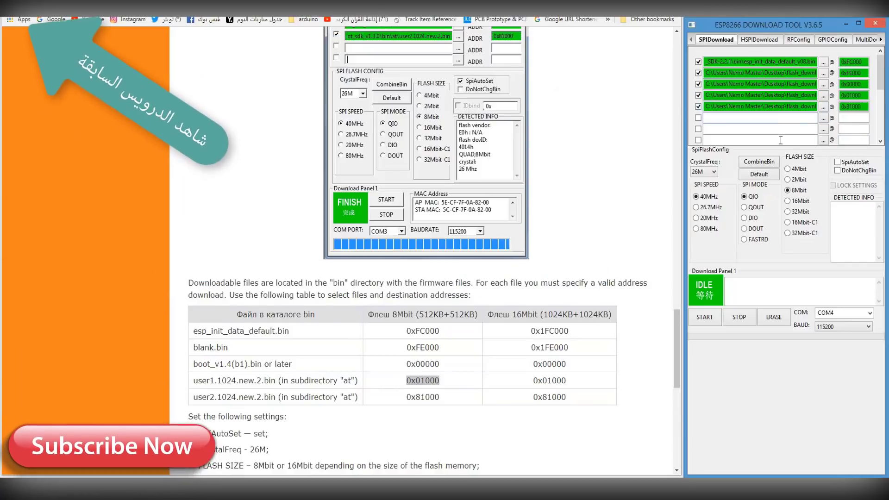
# - Start downloading the five enabled firmware files to the 8Mbit module over COM4 at 115200 baud
pyautogui.click(731, 26)
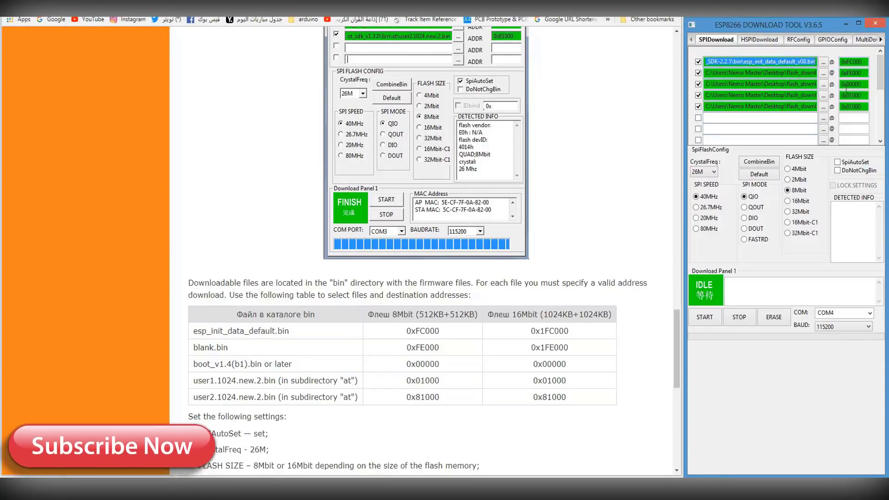
pyautogui.click(707, 319)
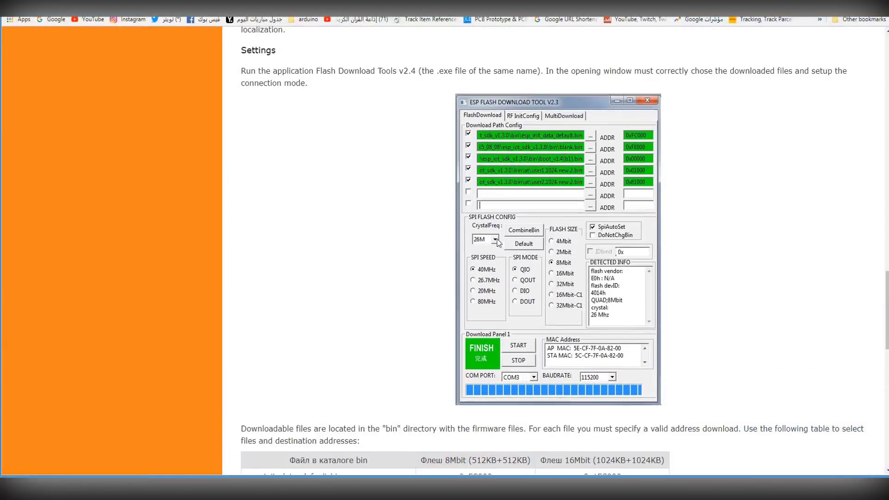
# - Switch to RemoteXY's My cloud tokens page and check the device state of the temp and hum cloud token
pyautogui.scroll(20, 498, 243)
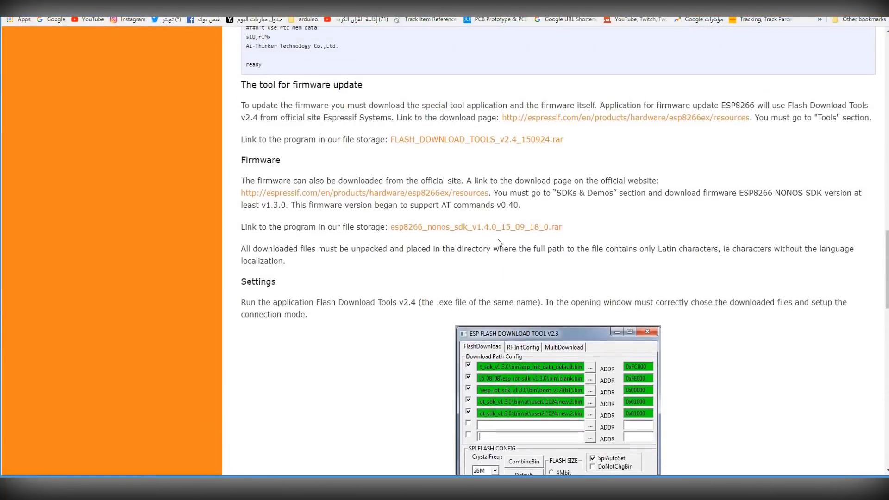
pyautogui.scroll(2, 502, 241)
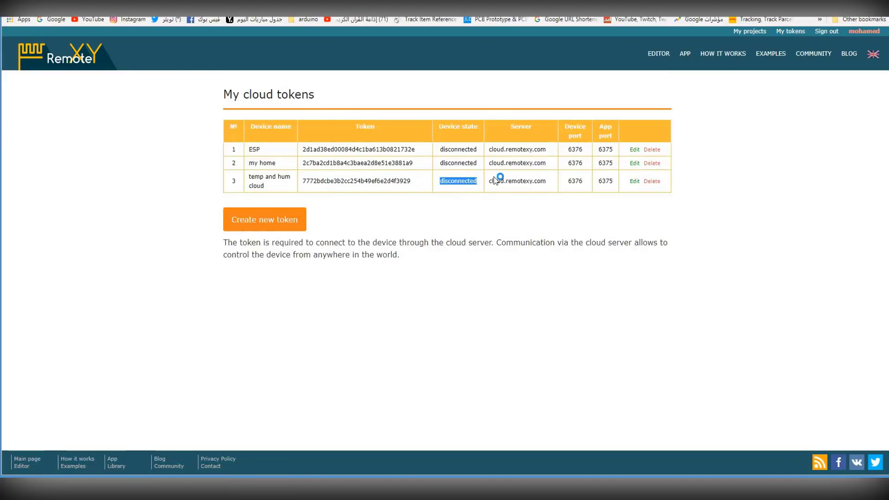
pyautogui.moveTo(444, 163); pyautogui.dragTo(474, 163)
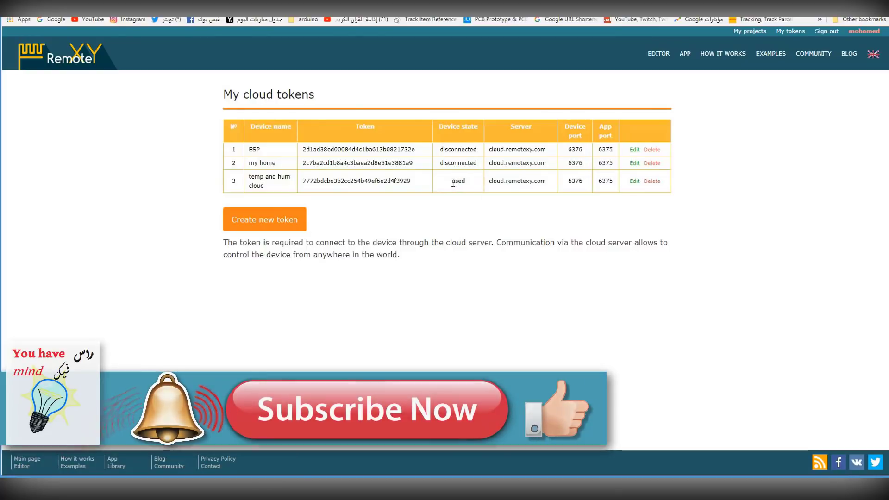
pyautogui.doubleClick(458, 182)
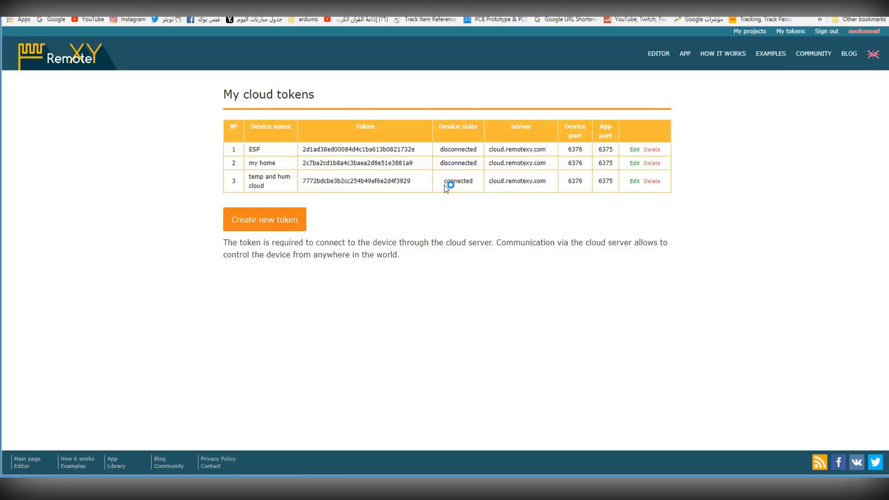
pyautogui.moveTo(445, 181); pyautogui.dragTo(479, 184)
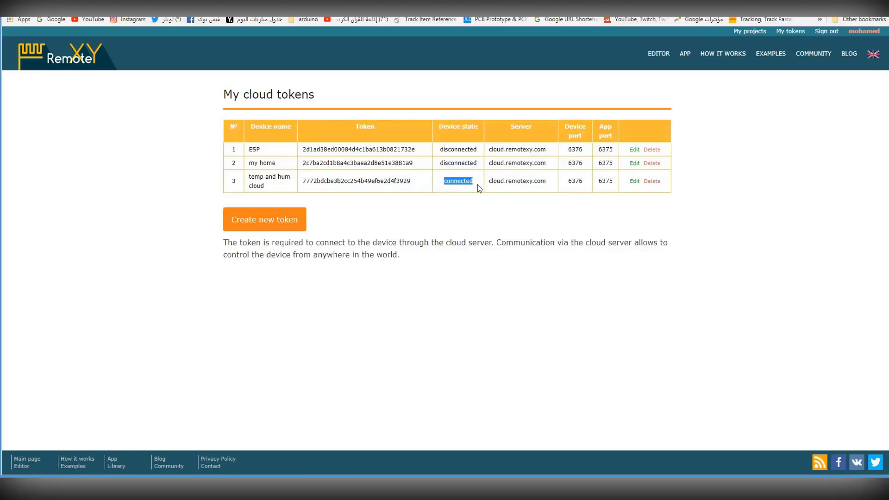